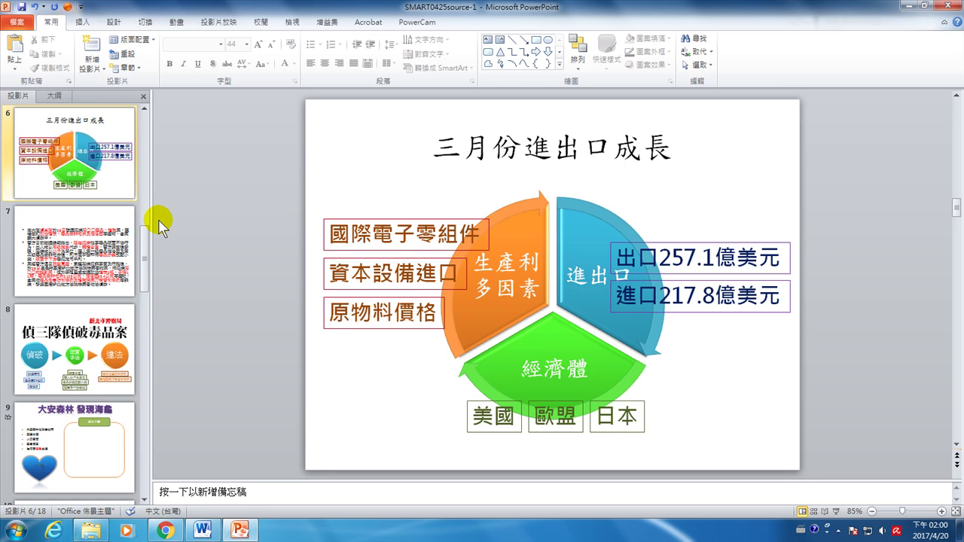
Step: Open the File Info page for the SMART0425source-1 presentation with Alt+F
key("alt+f")
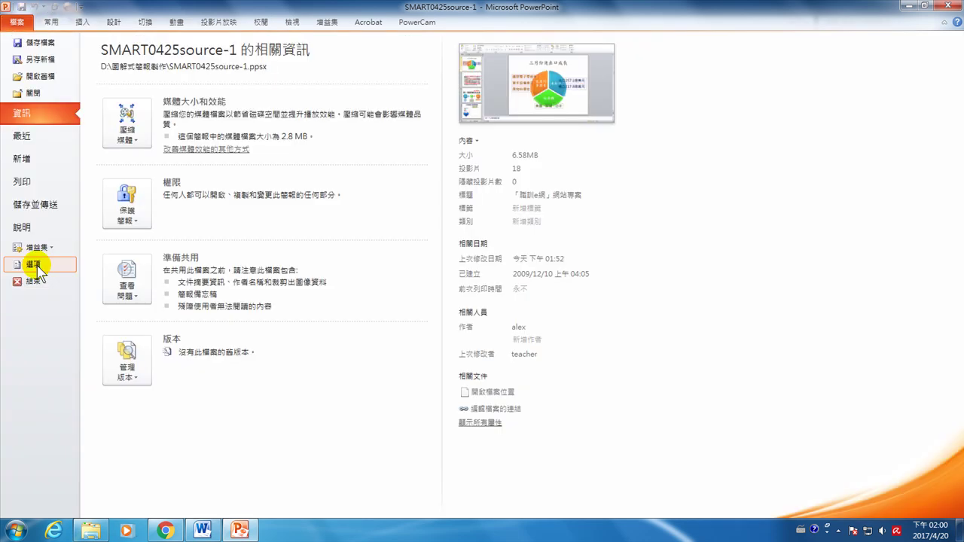
Step: Go to Save & Send and select Package Presentation for CD
left_click(30, 207)
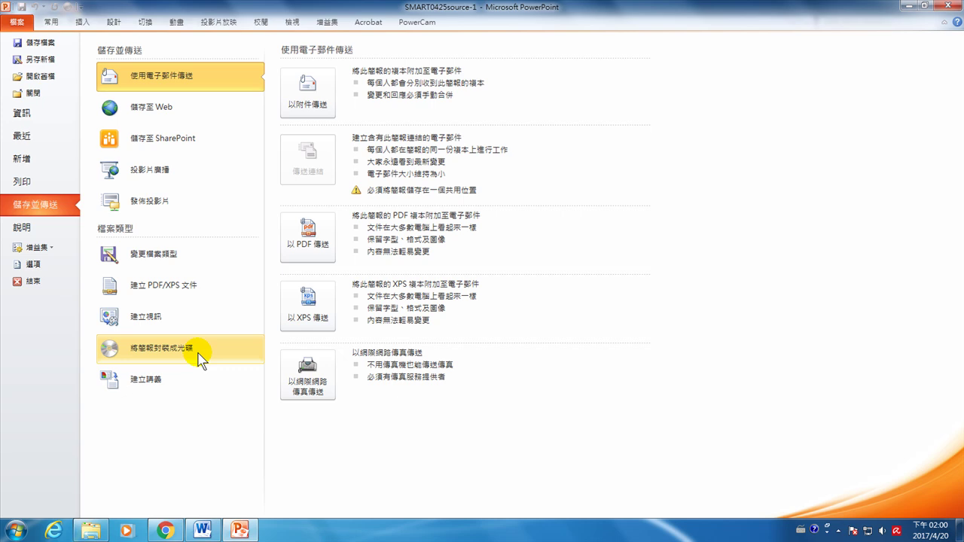
left_click(136, 350)
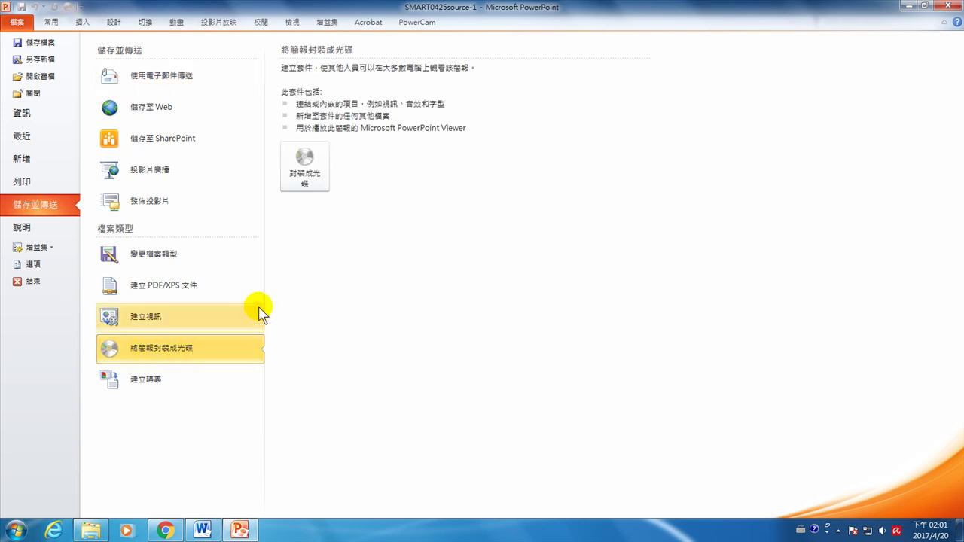
Step: Open Package for CD, add 卡片_20170418.pptx, then remove it, leaving only SMART0425source-1.pptx
left_click(316, 173)
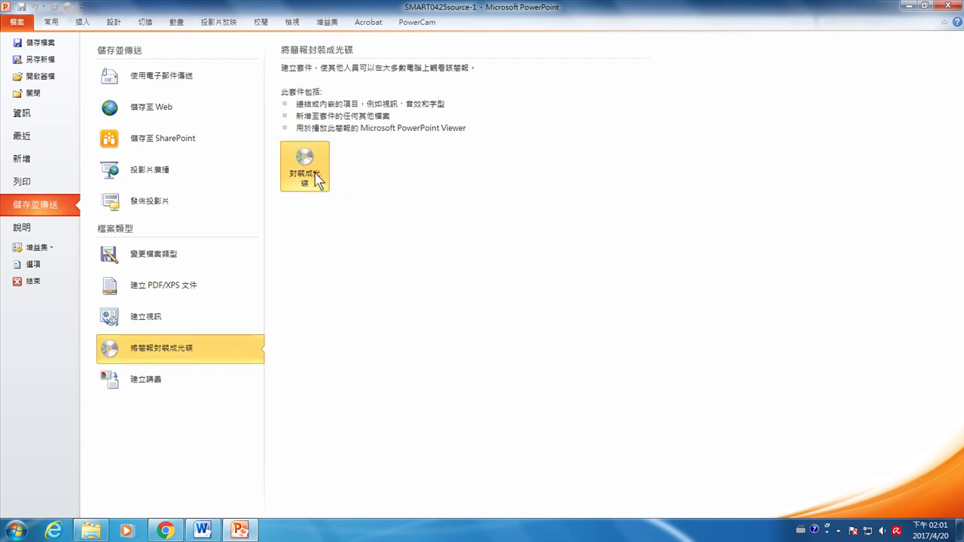
left_click_drag(295, 230, 381, 165)
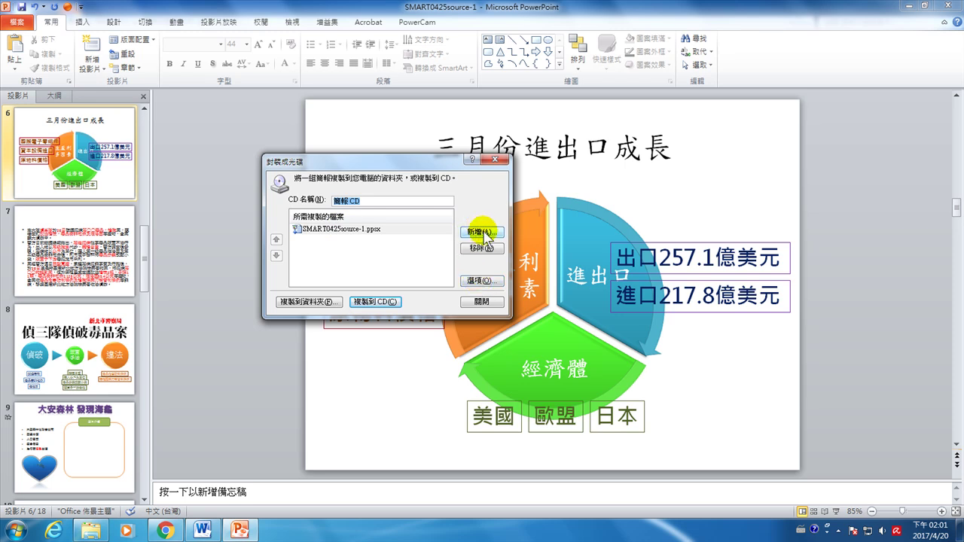
left_click(484, 234)
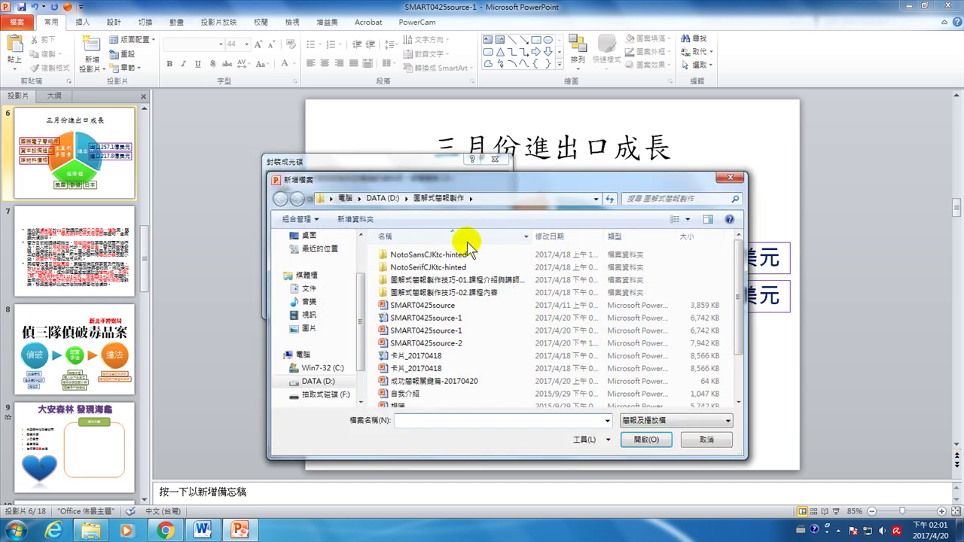
left_click(402, 368)
left_click(645, 445)
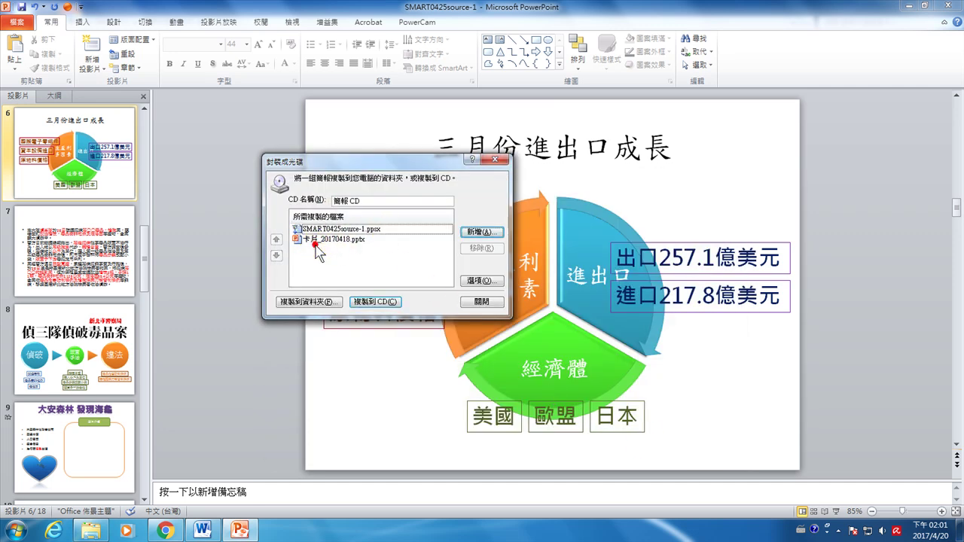
left_click(329, 239)
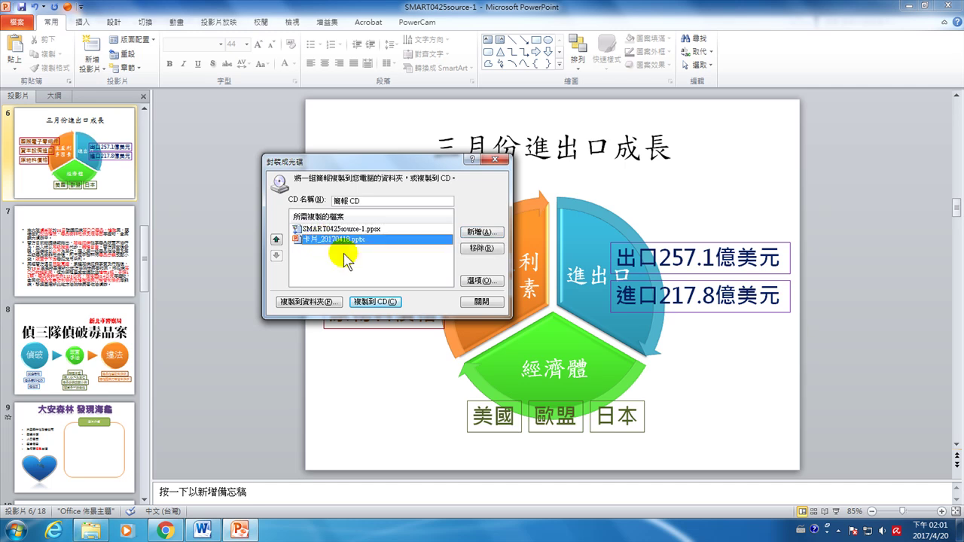
left_click(470, 249)
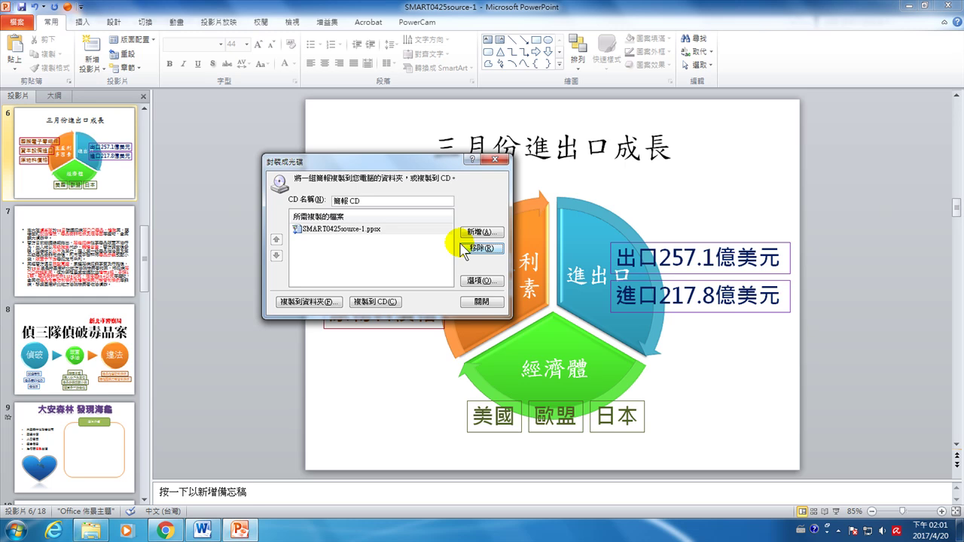
left_click(474, 284)
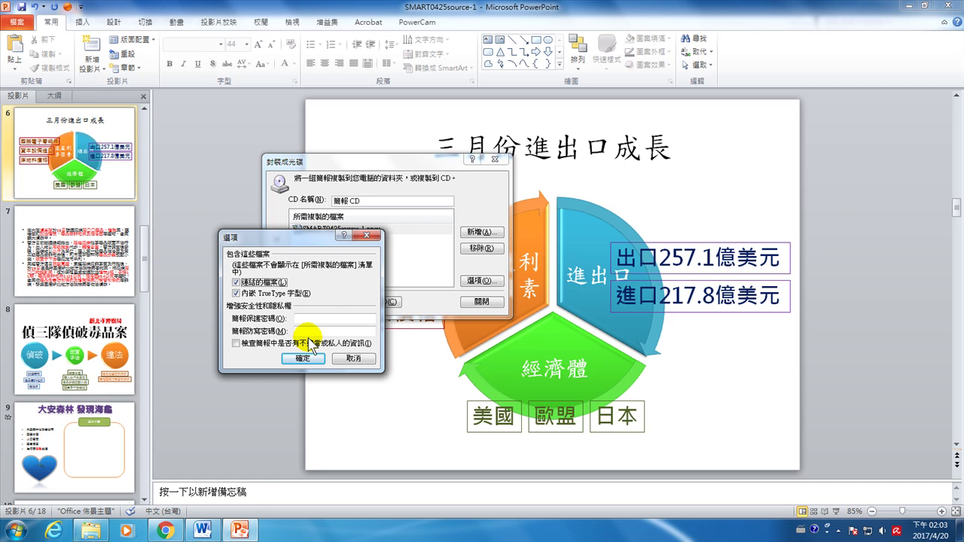
left_click(303, 360)
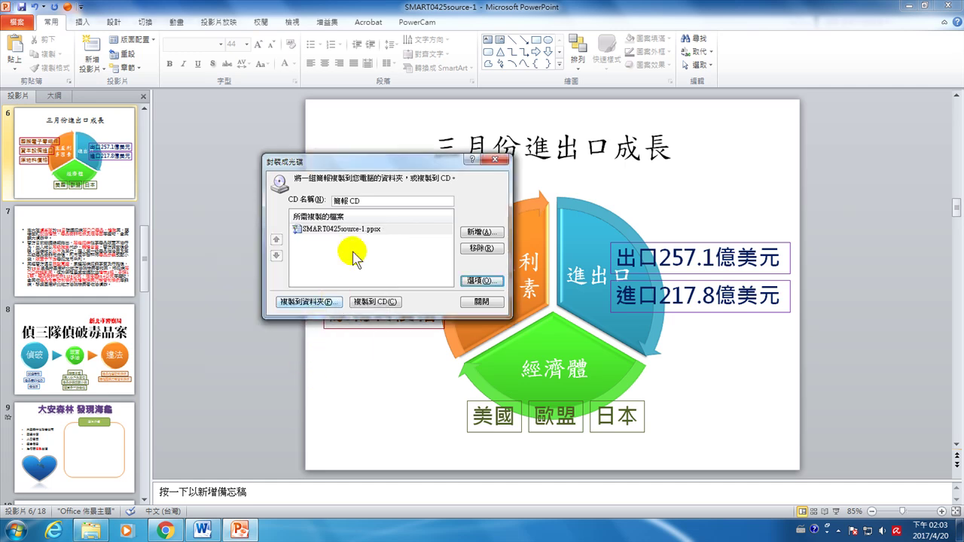
Step: Replace the CD name 簡報CD with Police_0420, switching the input method to English
left_click_drag(365, 201, 333, 202)
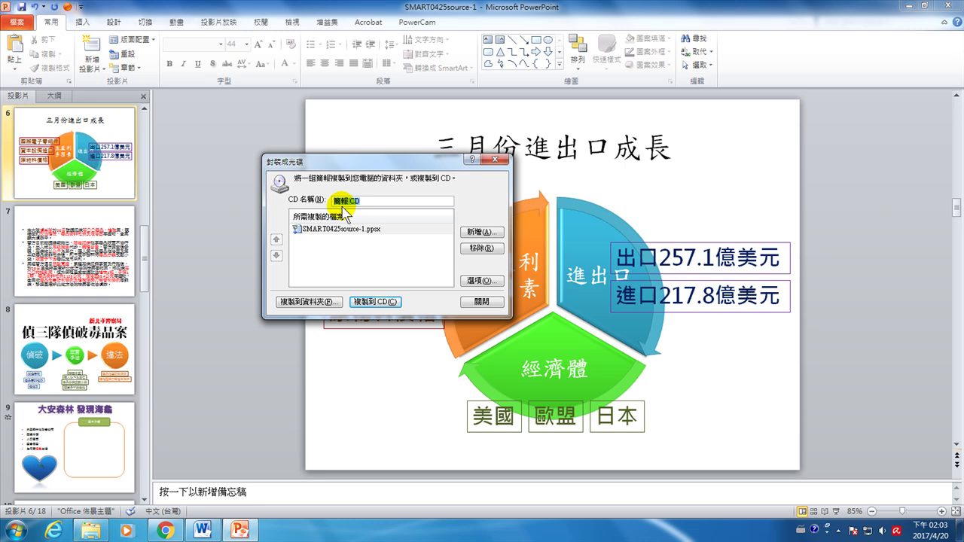
type("t")
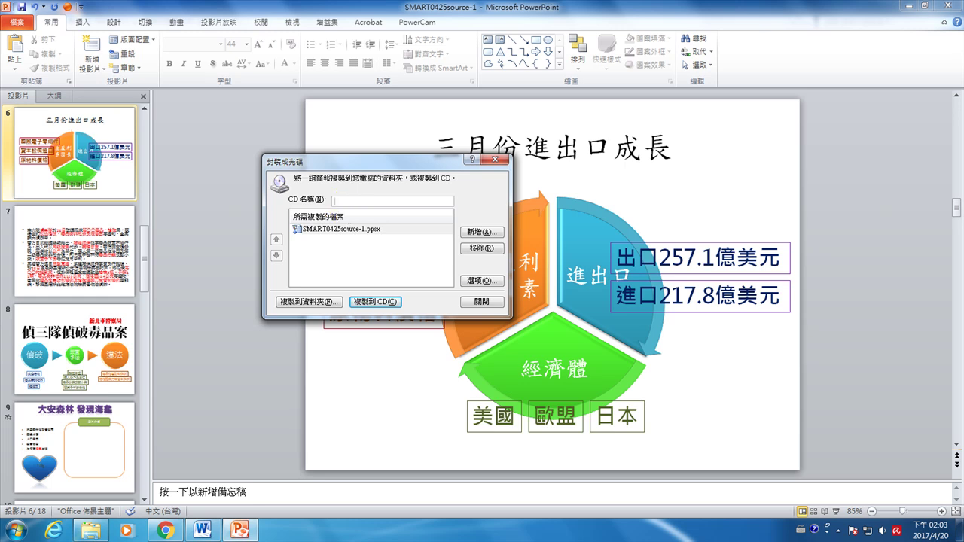
key("ctrl+space")
key("ctrl+space")
type("Police_0420")
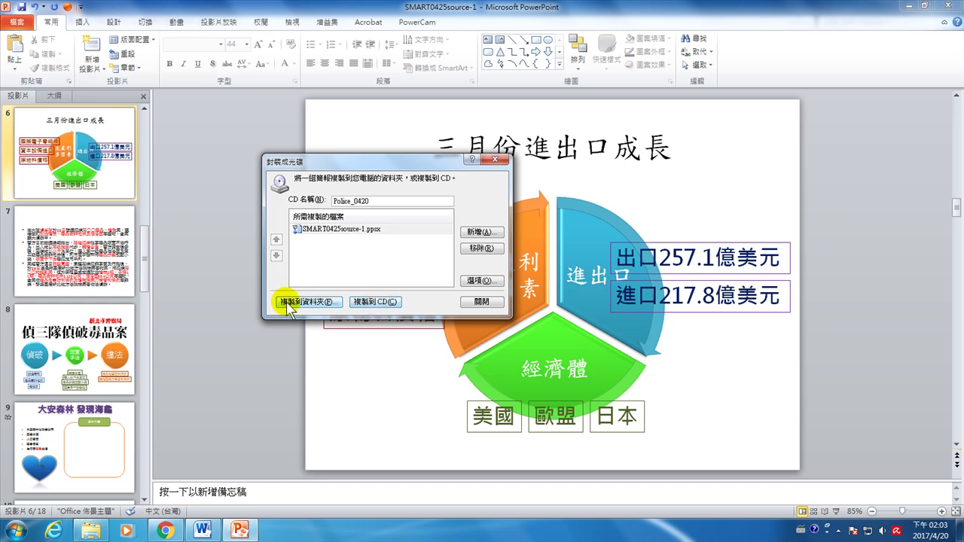
Step: In Copy to Folder, set the location to D:\圖解式簡報製作 with folder name Police_0420
left_click(312, 302)
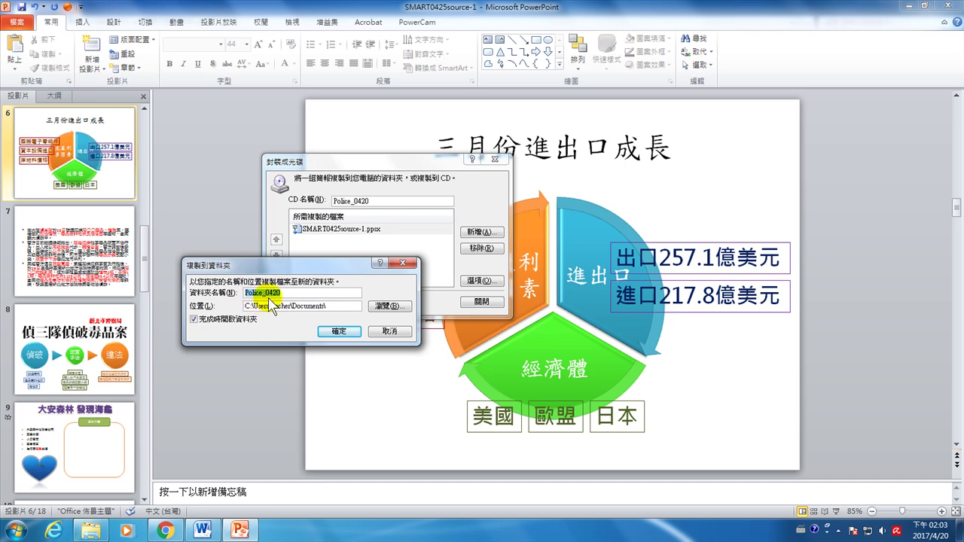
left_click(389, 305)
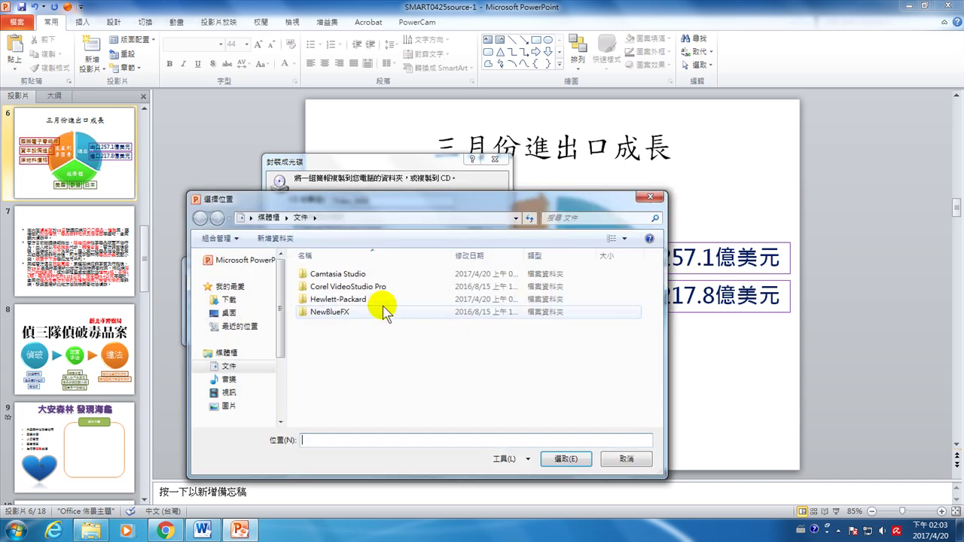
scroll(263, 346, "down", 3)
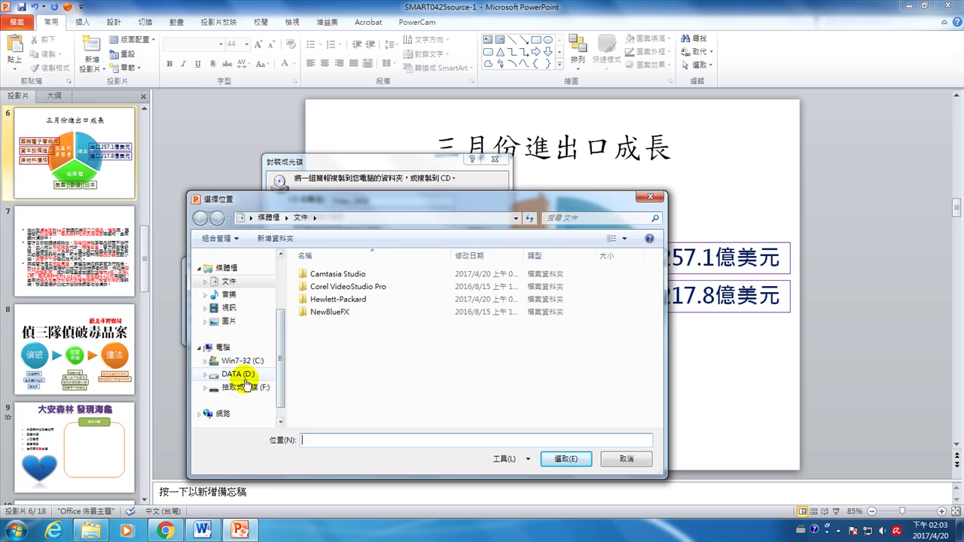
left_click(245, 379)
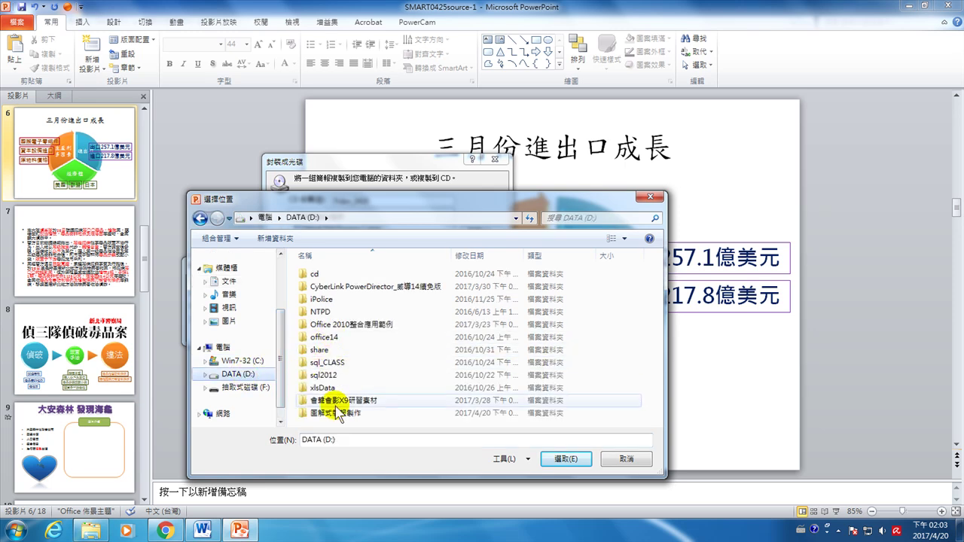
double_click(335, 413)
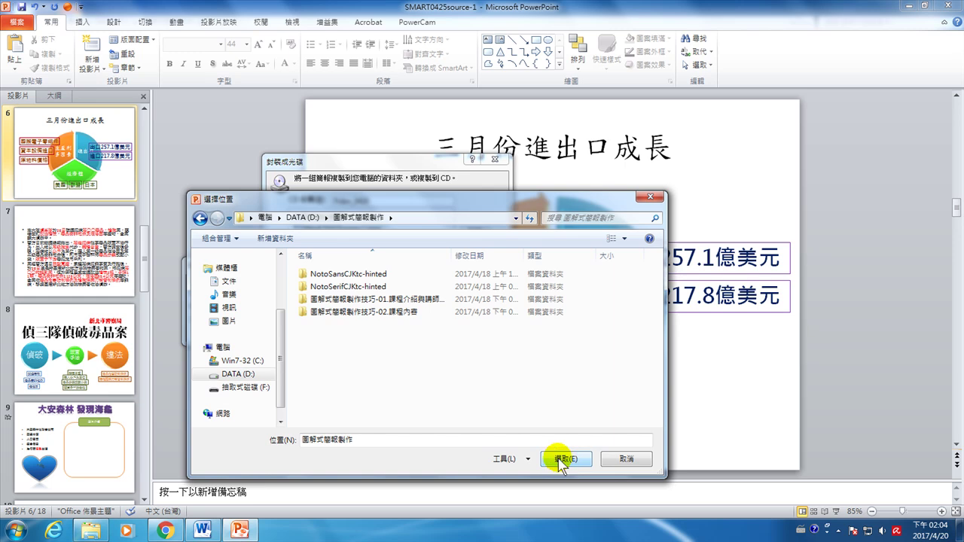
left_click(560, 459)
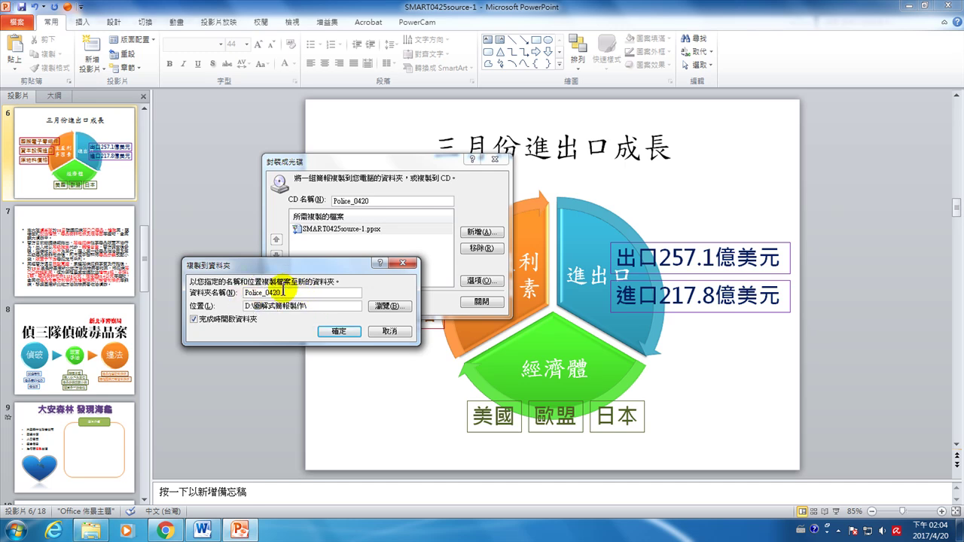
Step: Copy the package to the Police_0420 folder, including the presentation's linked files
left_click(336, 331)
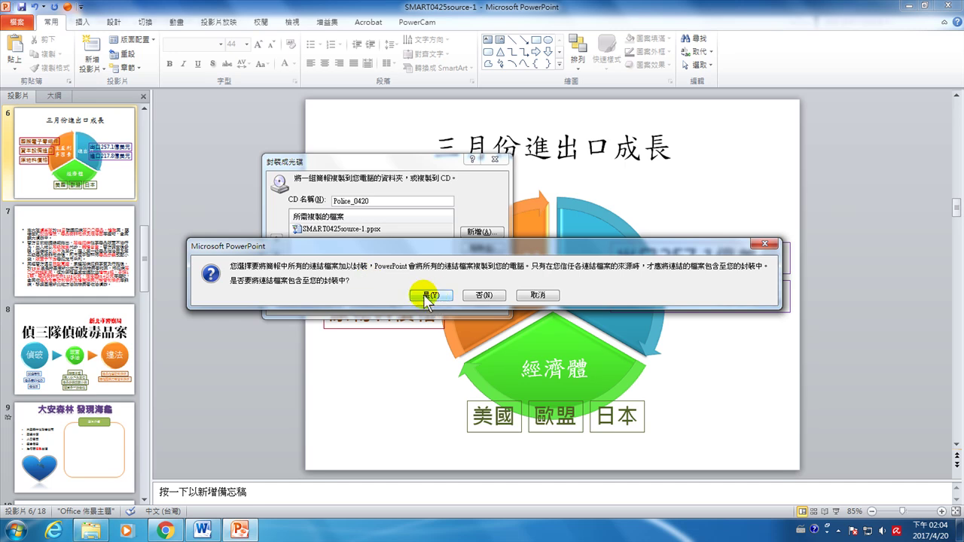
left_click(428, 296)
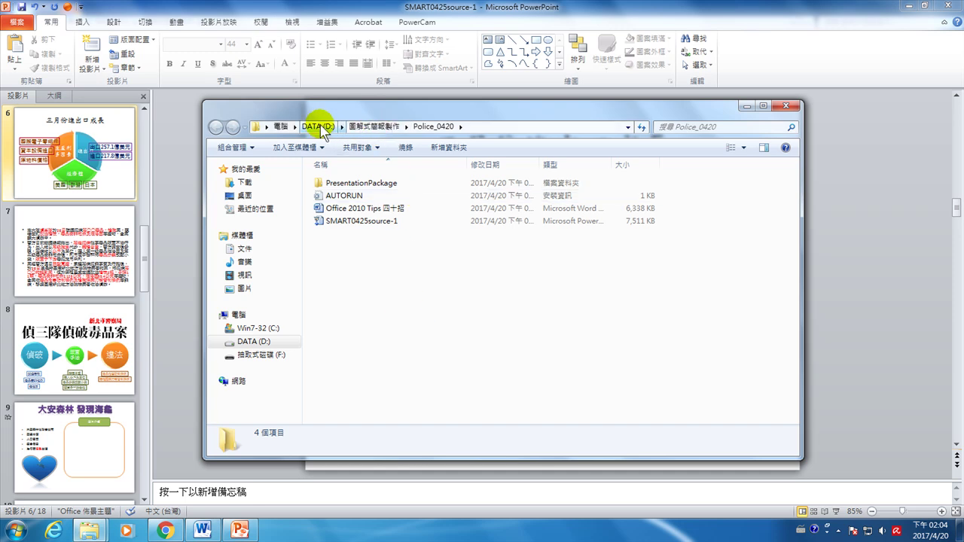
Step: In Explorer, open Police_0420 under 圖解式簡報製作 to review its files, then return to PowerPoint
left_click(368, 128)
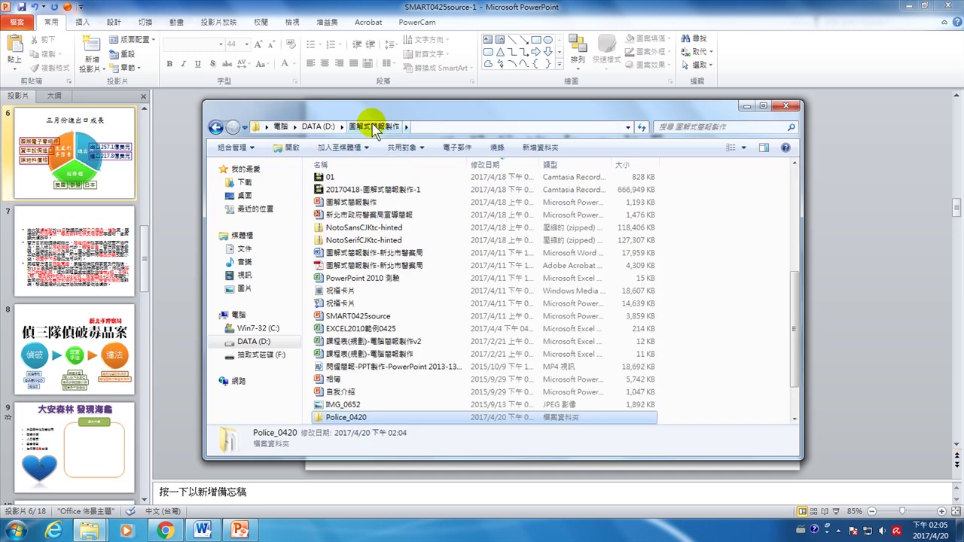
scroll(358, 260, "up", 3)
scroll(357, 260, "up", 3)
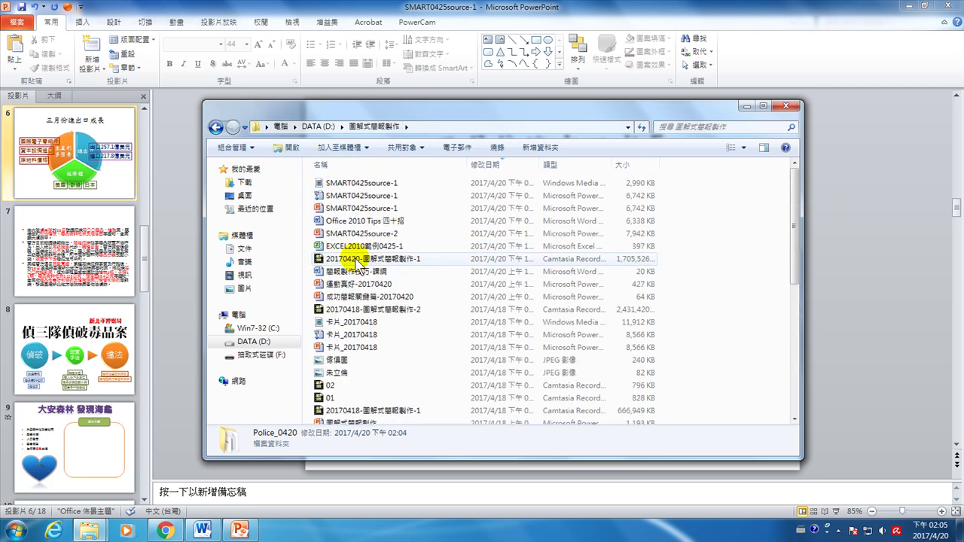
scroll(358, 263, "down", 5)
scroll(363, 320, "down", 3)
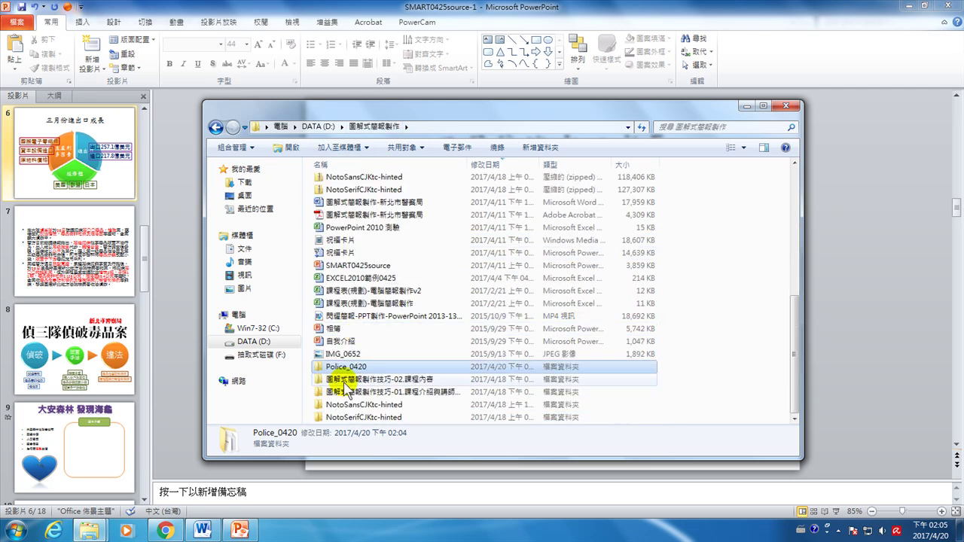
double_click(343, 368)
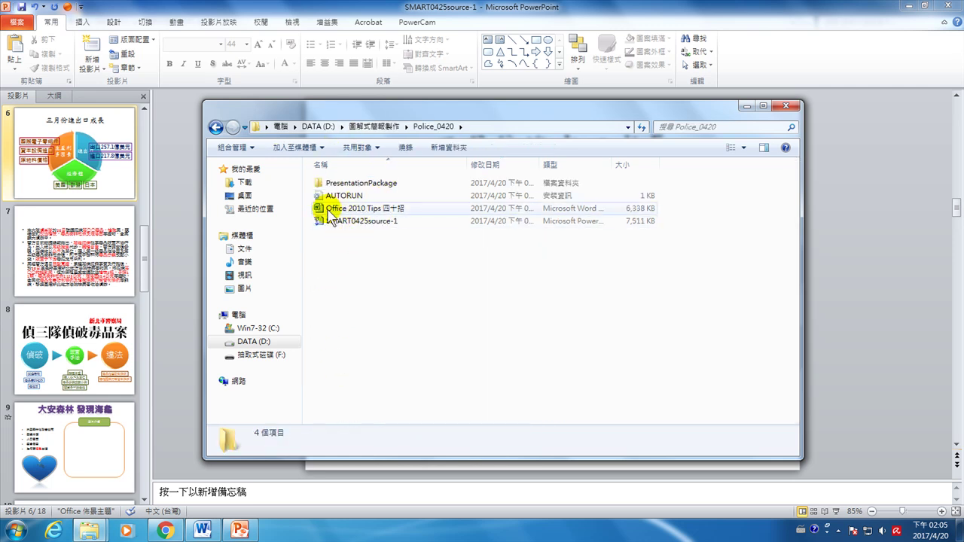
mouse_move(344, 212)
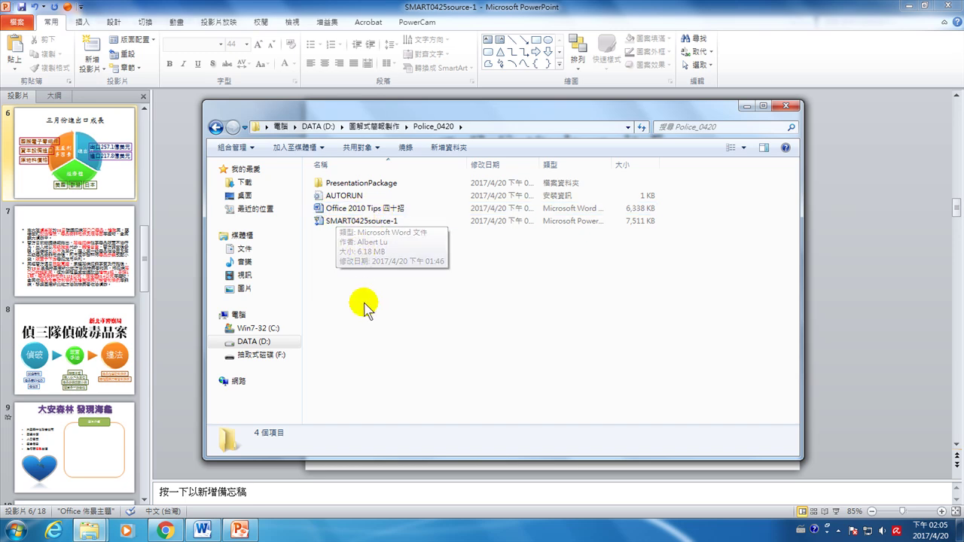
left_click(52, 263)
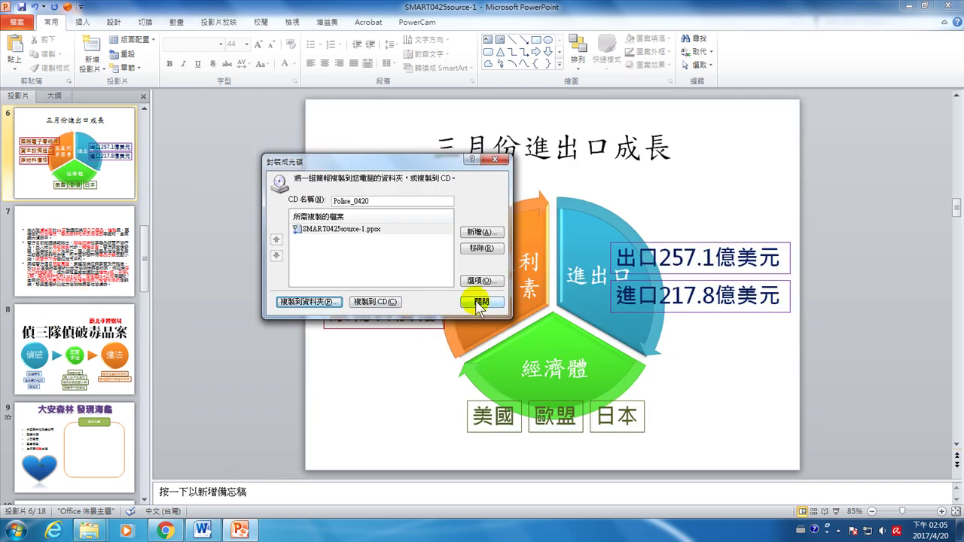
Step: Close the Package for CD dialog and browse slides 8 and 15 to slide 18's template table
left_click(479, 303)
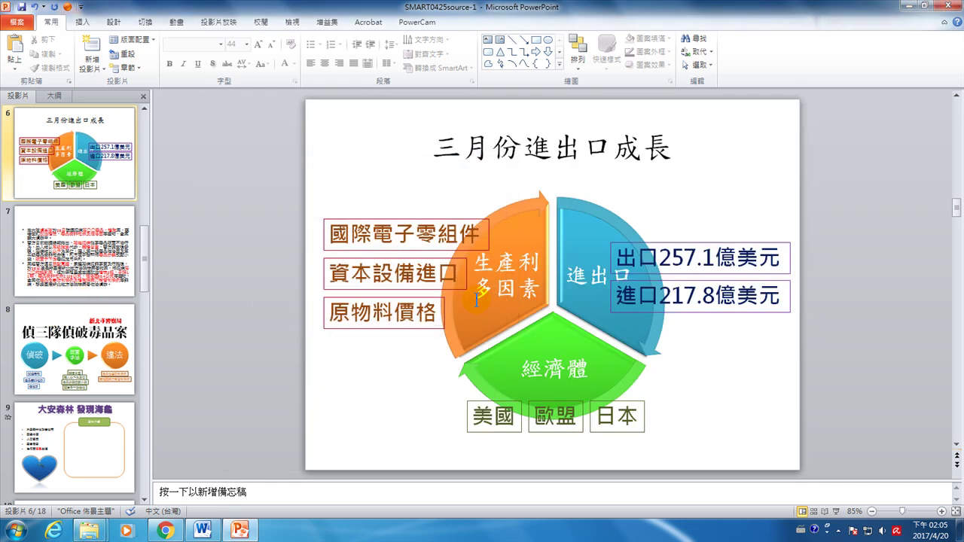
left_click(62, 364)
scroll(79, 420, "down", 10)
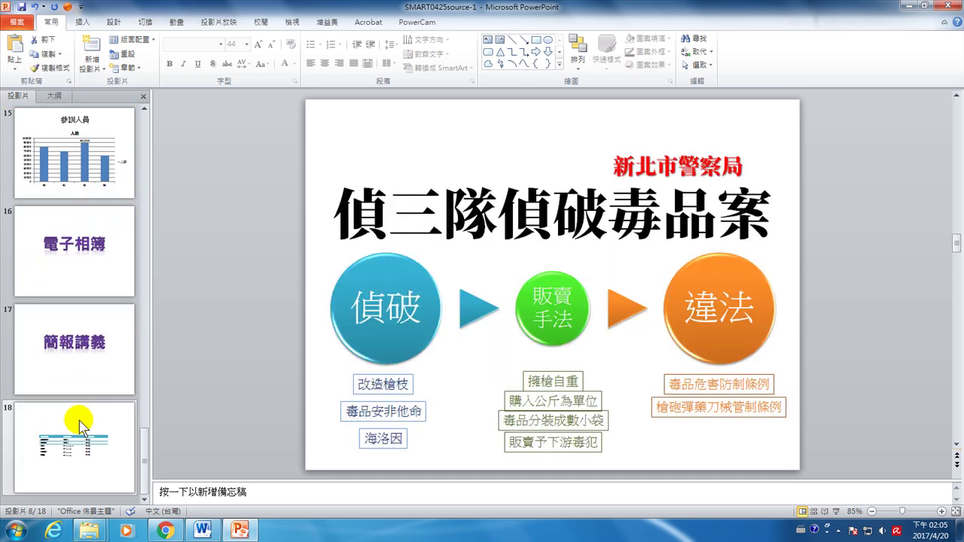
left_click(72, 267)
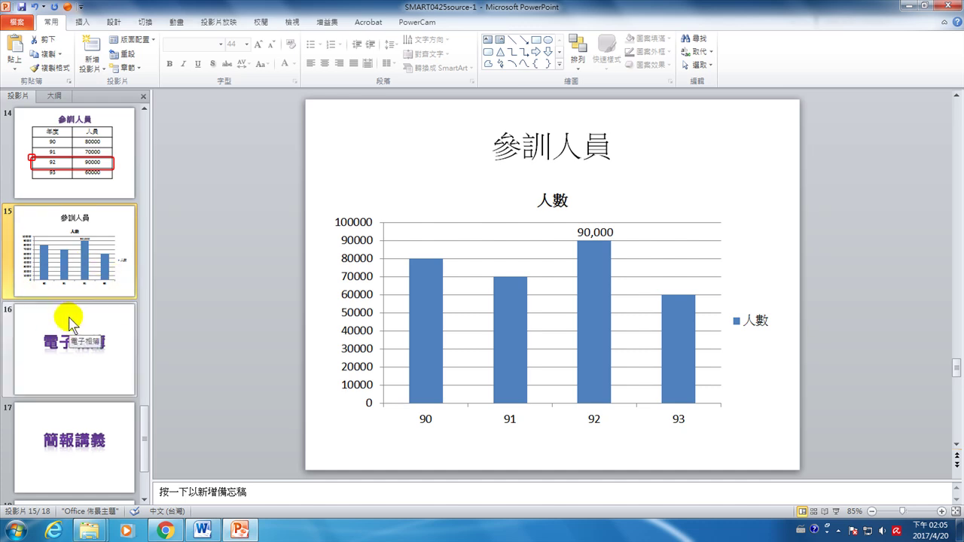
scroll(56, 391, "down", 2)
left_click(58, 445)
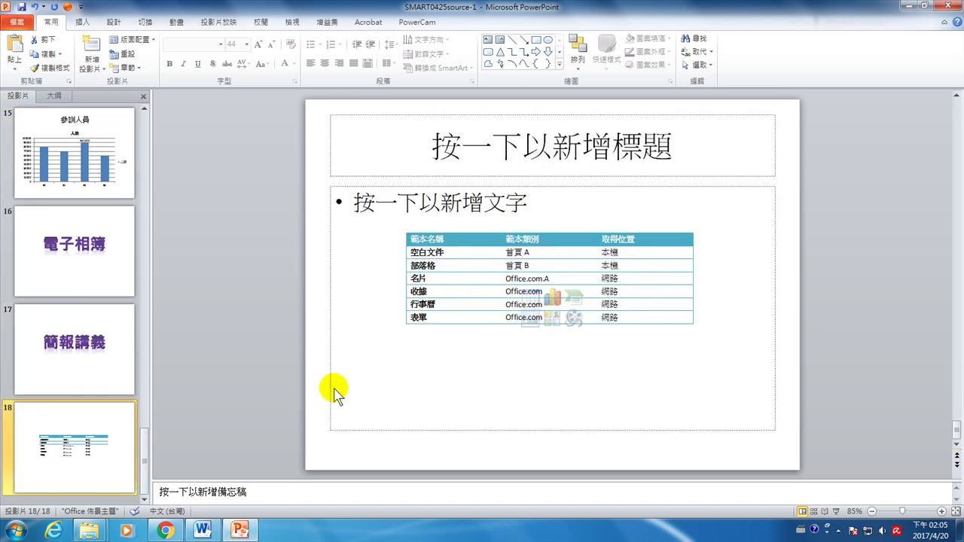
mouse_move(80, 532)
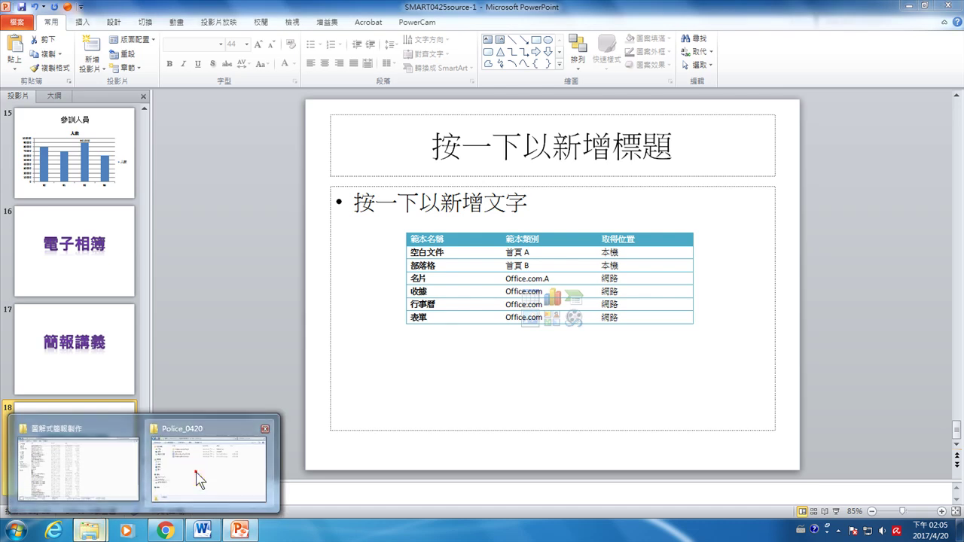
left_click(193, 472)
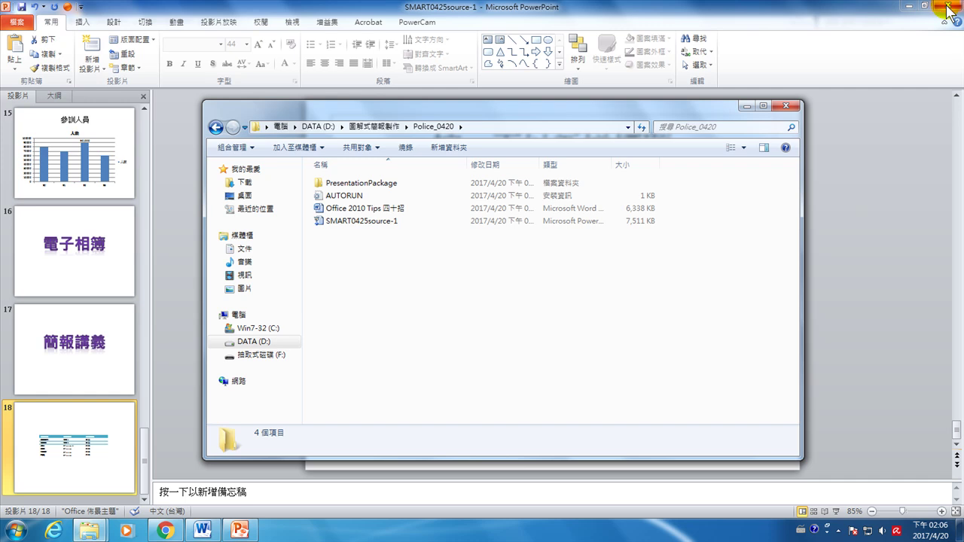
left_click(743, 107)
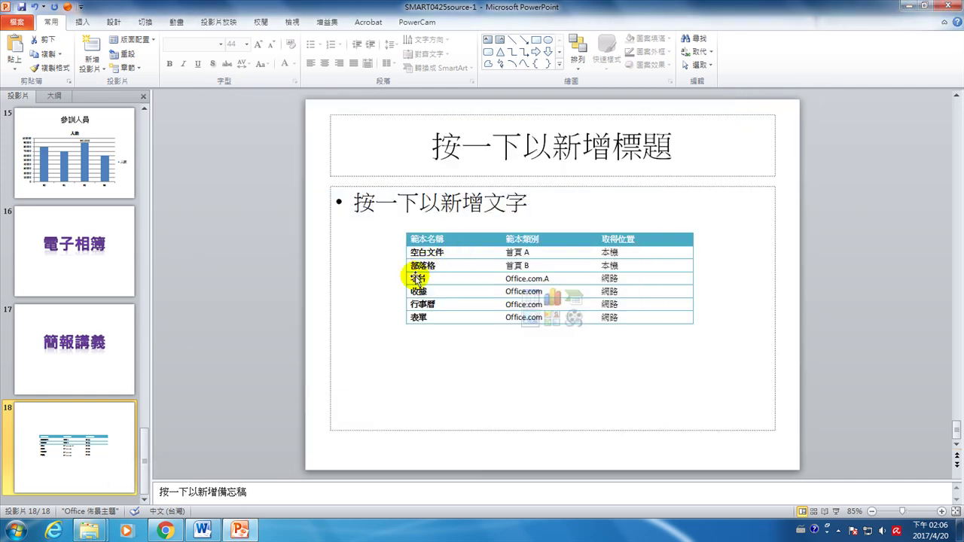